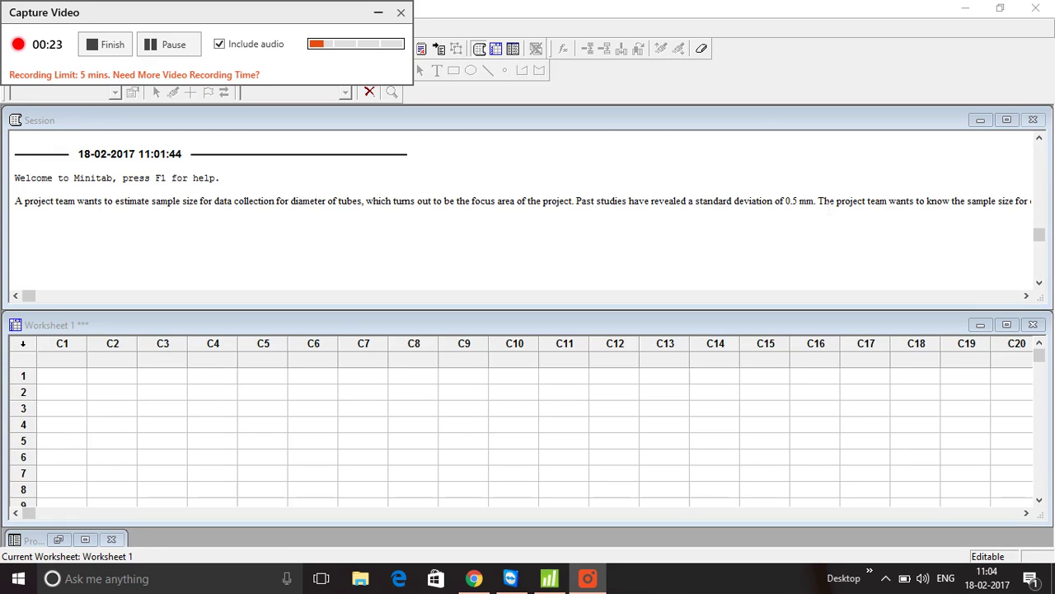
Step: Scroll through the Session window output to read the problem statement
{"action": "left_click", "coordinate": [984, 201]}
{"action": "scroll", "coordinate": [547, 201], "scroll_direction": "right", "scroll_amount": 5}
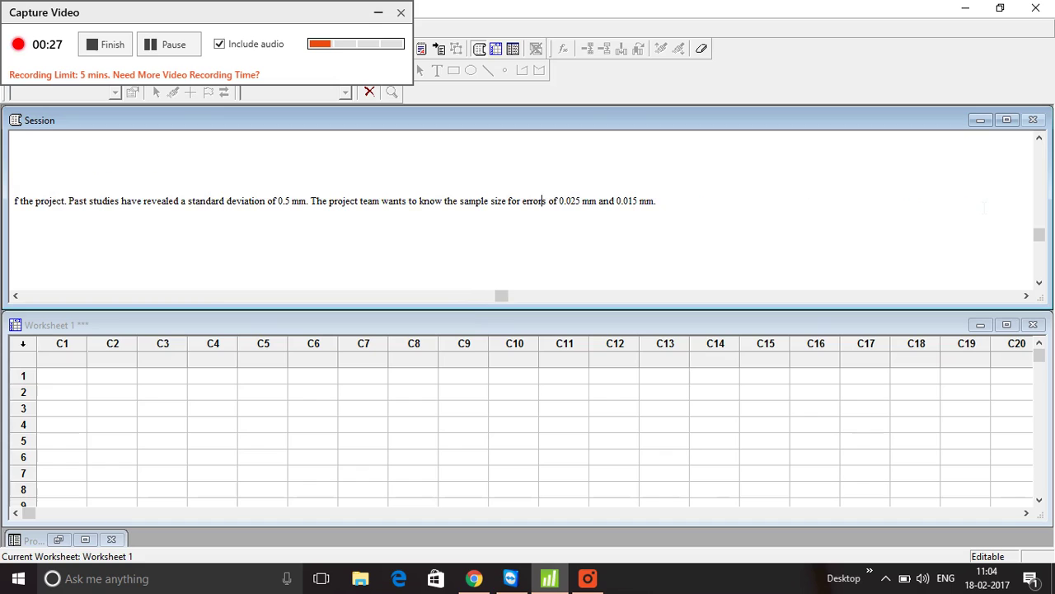
{"action": "scroll", "coordinate": [545, 201], "scroll_direction": "right", "scroll_amount": 1}
{"action": "left_click_drag", "start_coordinate": [272, 11], "coordinate": [827, 23]}
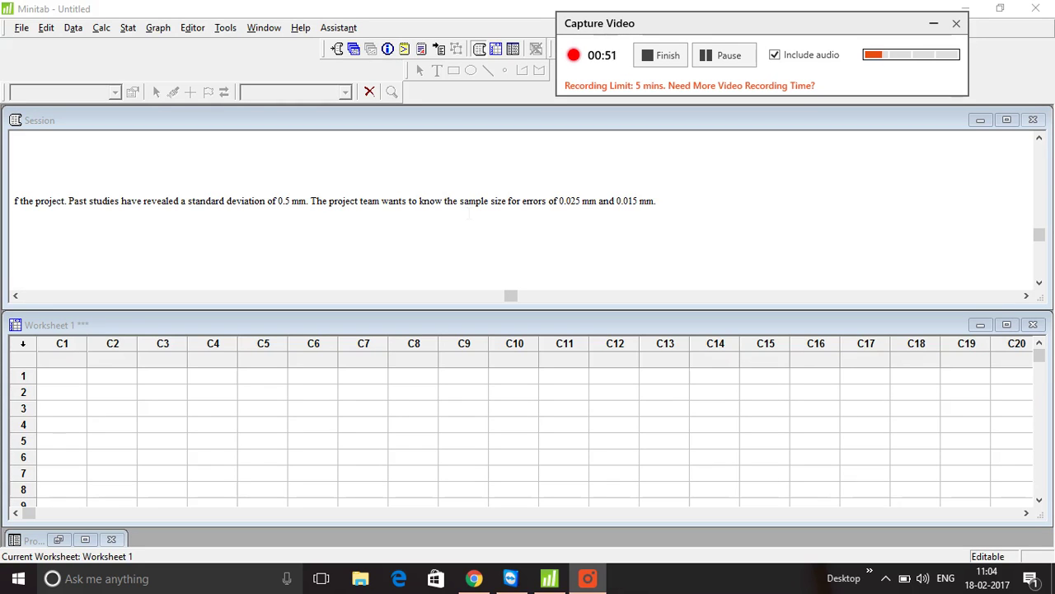
Step: Open Stat > Power and Sample Size > Sample Size for Estimation
{"action": "left_click", "coordinate": [128, 28]}
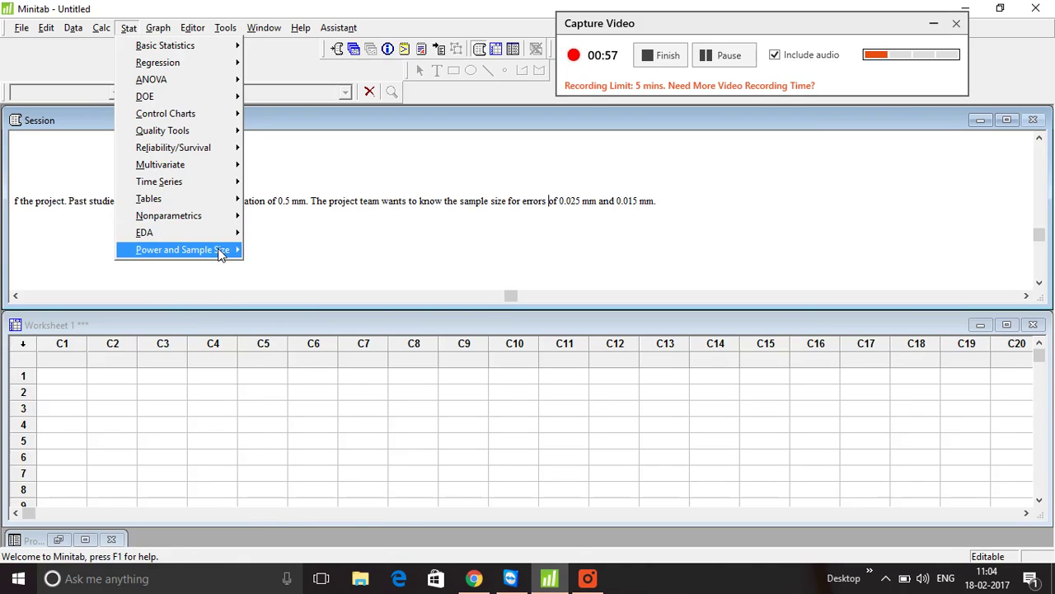
{"action": "mouse_move", "coordinate": [220, 253]}
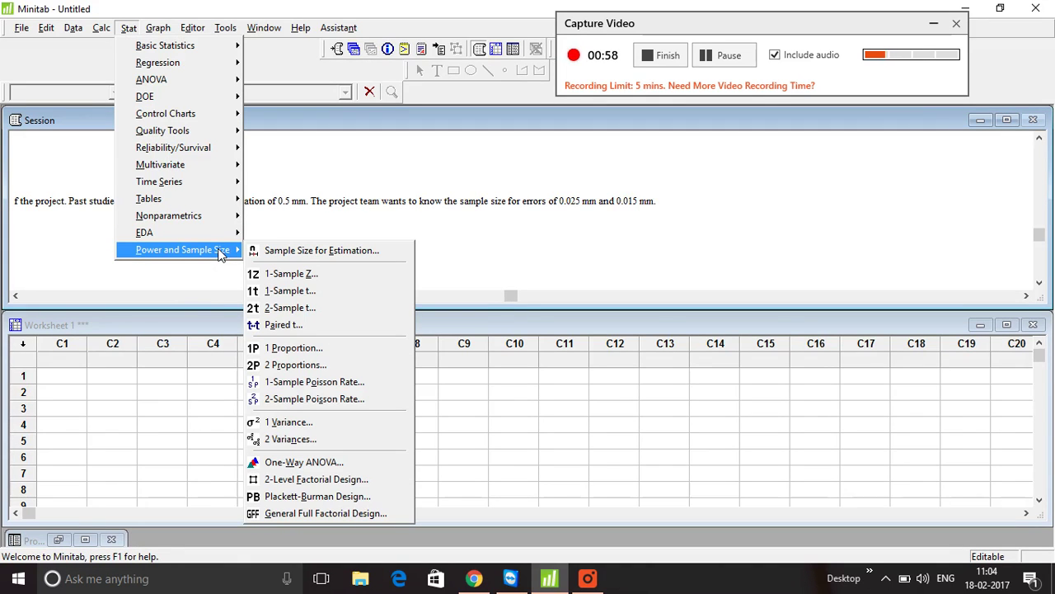
{"action": "left_click", "coordinate": [302, 259]}
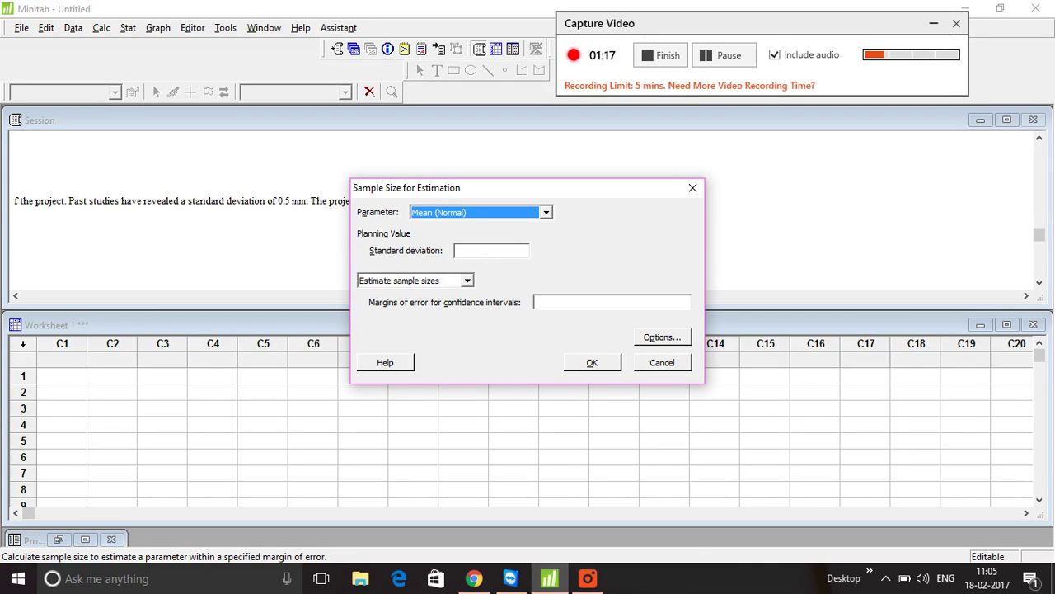
Step: Enter a standard deviation of 0.5 and a margin of error of 0.025
{"action": "left_click", "coordinate": [491, 250]}
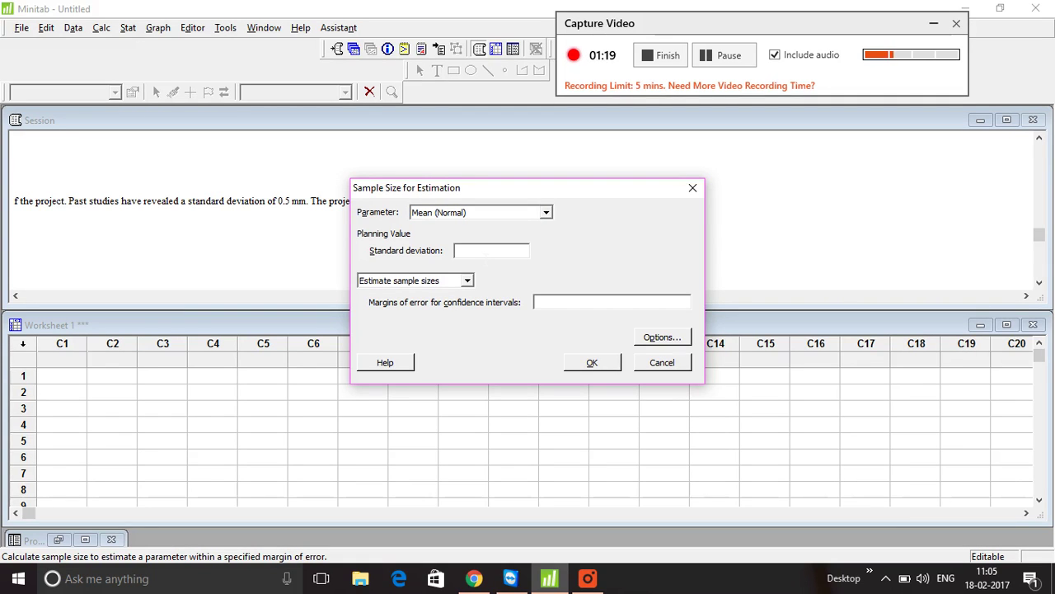
{"action": "type", "text": "0.5"}
{"action": "left_click", "coordinate": [561, 302]}
{"action": "type", "text": "0.025"}
Step: Confirm 95% two-sided confidence options and run the calculation, giving 1540
{"action": "left_click", "coordinate": [670, 338]}
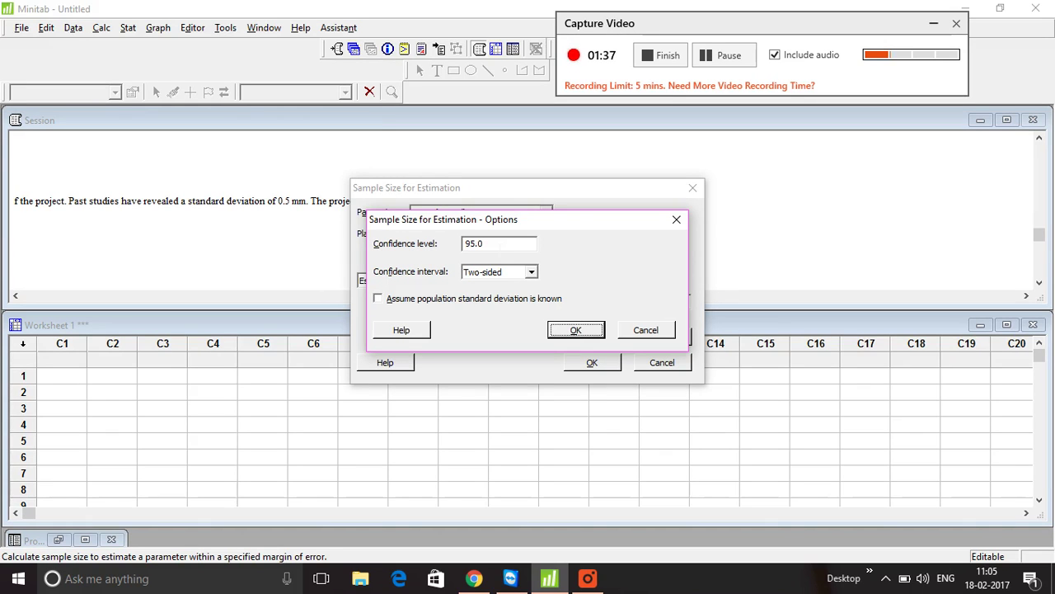
{"action": "left_click", "coordinate": [575, 332]}
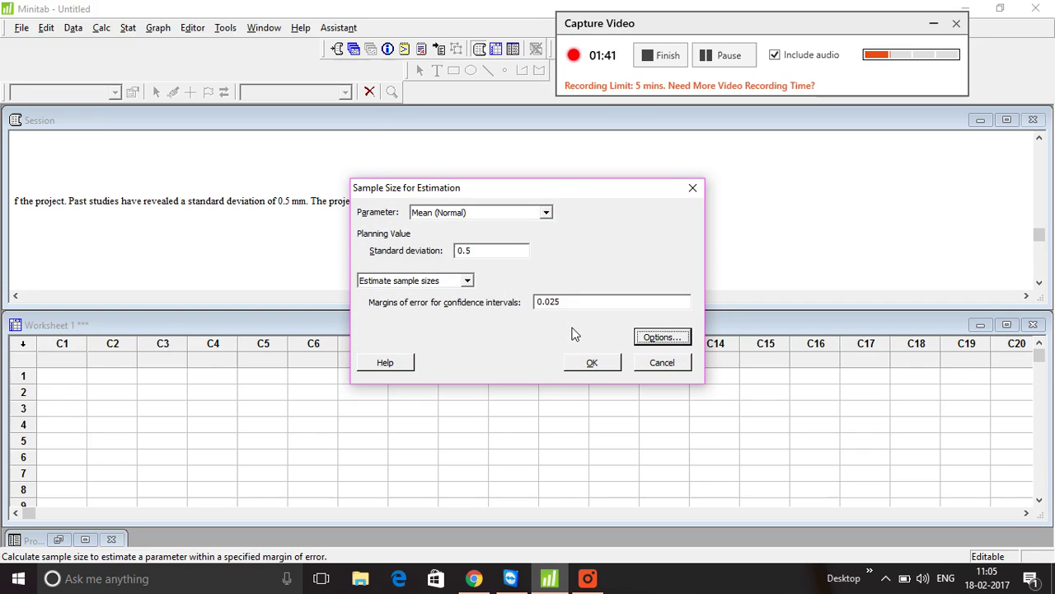
{"action": "left_click", "coordinate": [590, 368]}
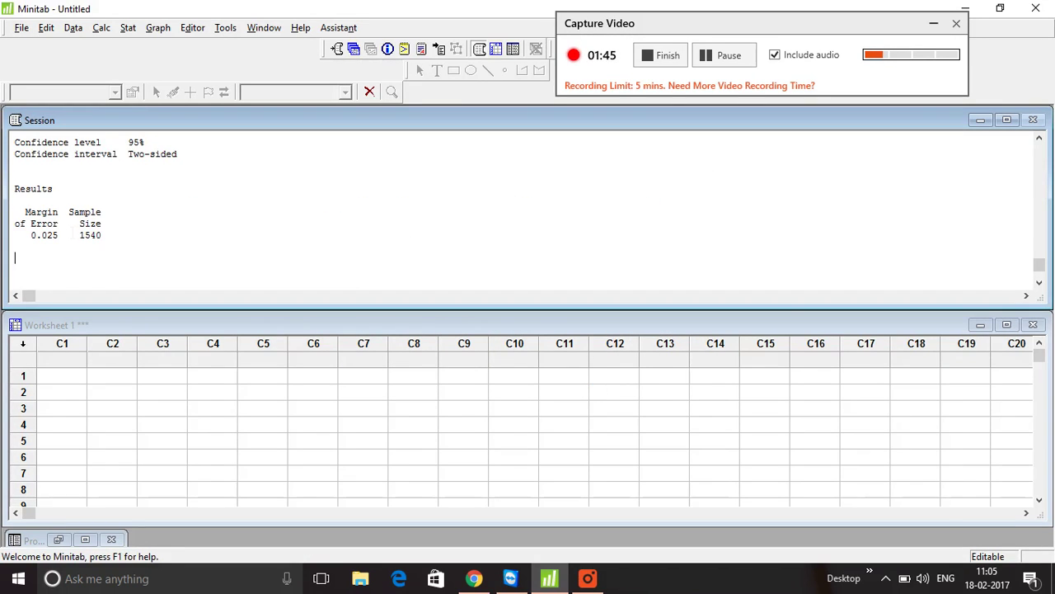
{"action": "left_click", "coordinate": [64, 223]}
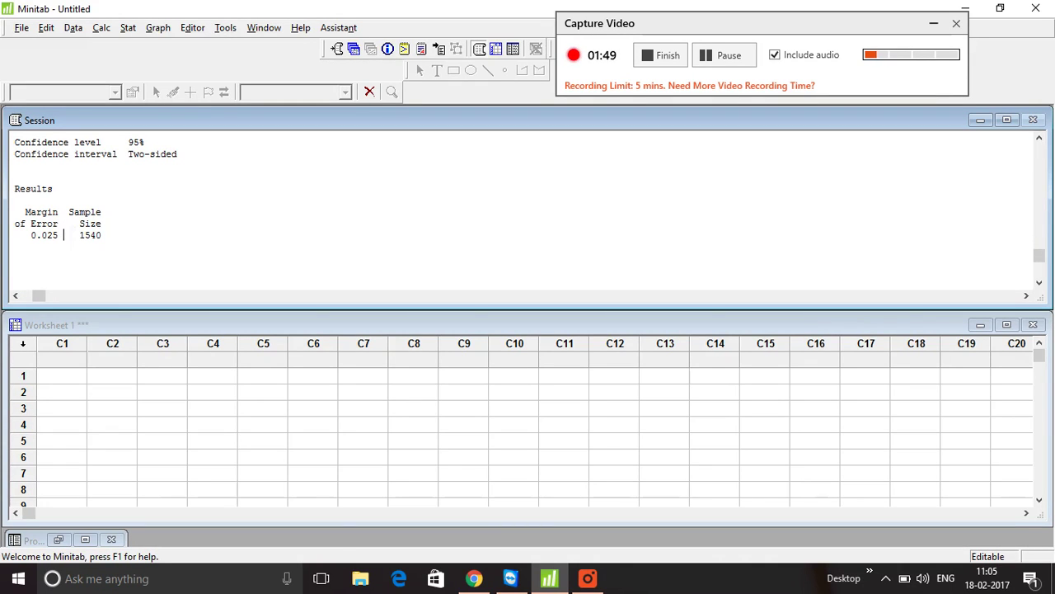
{"action": "left_click", "coordinate": [74, 235]}
{"action": "key", "text": "shift+Right"}
{"action": "key", "text": "shift+Right"}
{"action": "key", "text": "shift+Right"}
{"action": "key", "text": "shift+Right"}
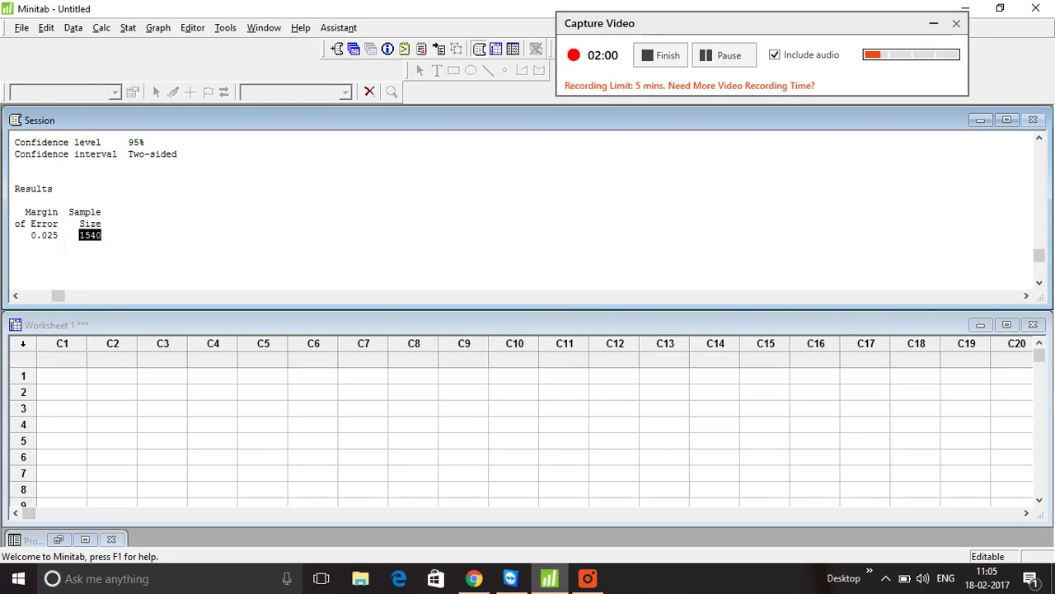
{"action": "left_click", "coordinate": [65, 244]}
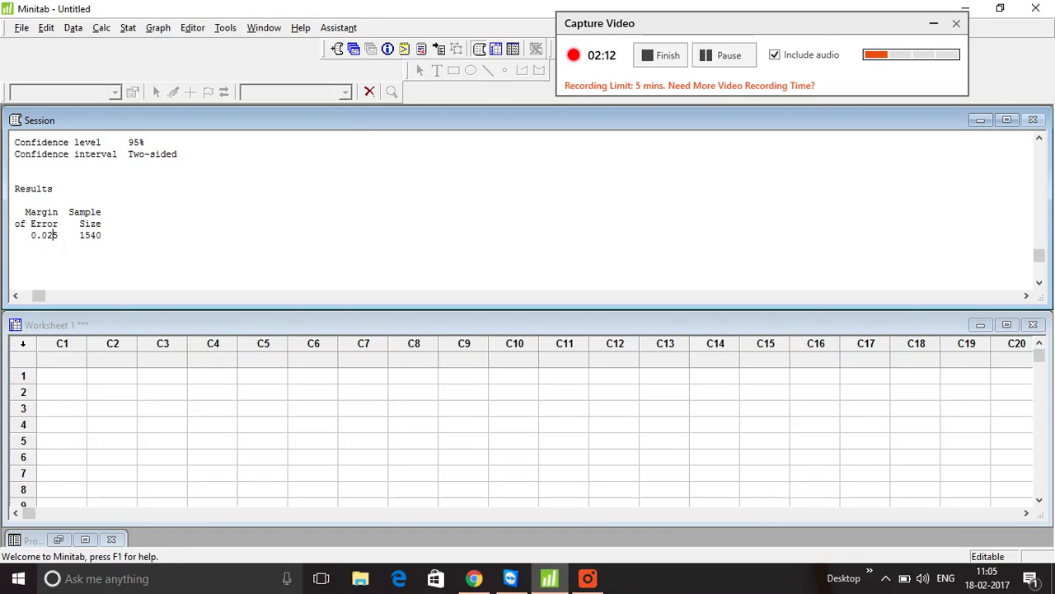
Step: Reopen the Sample Size for Estimation dialog from Stat > Power and Sample Size
{"action": "left_click", "coordinate": [127, 30]}
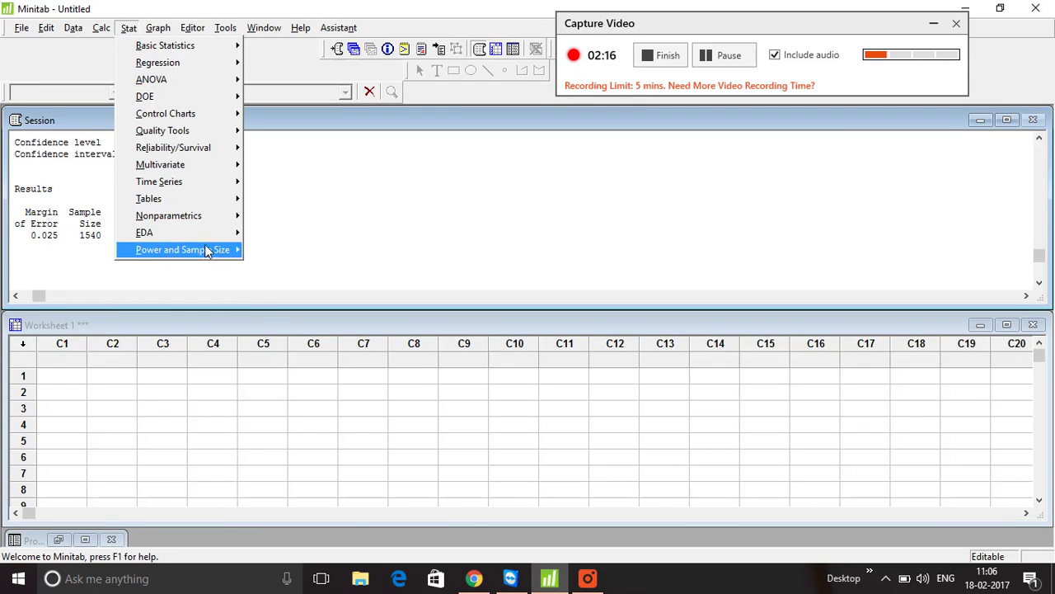
{"action": "mouse_move", "coordinate": [210, 250]}
{"action": "left_click", "coordinate": [285, 251]}
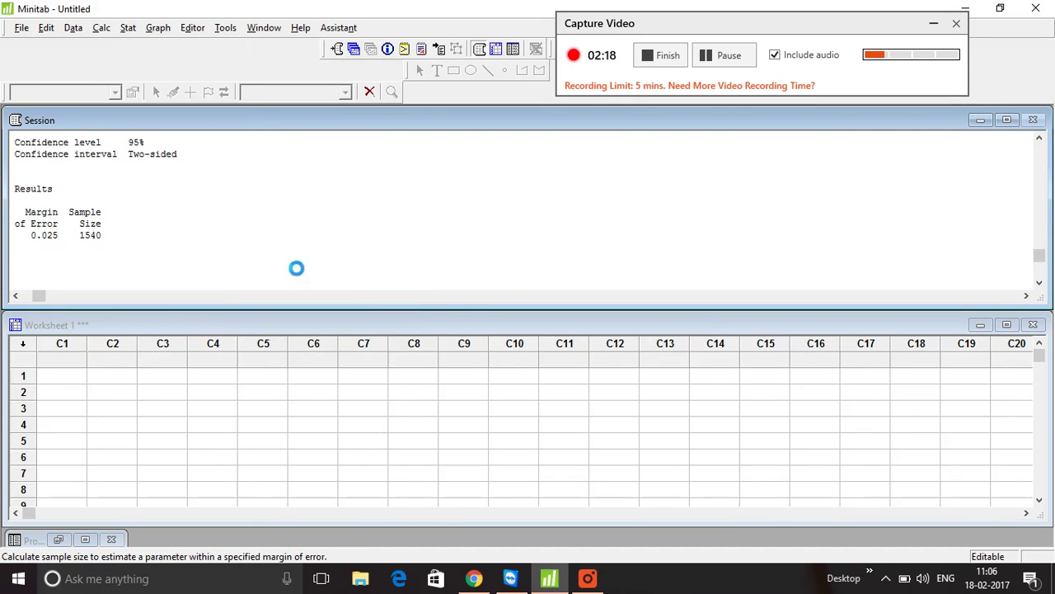
Step: Change the margin of error to 0.015 and recalculate, giving 4271
{"action": "left_click", "coordinate": [627, 302]}
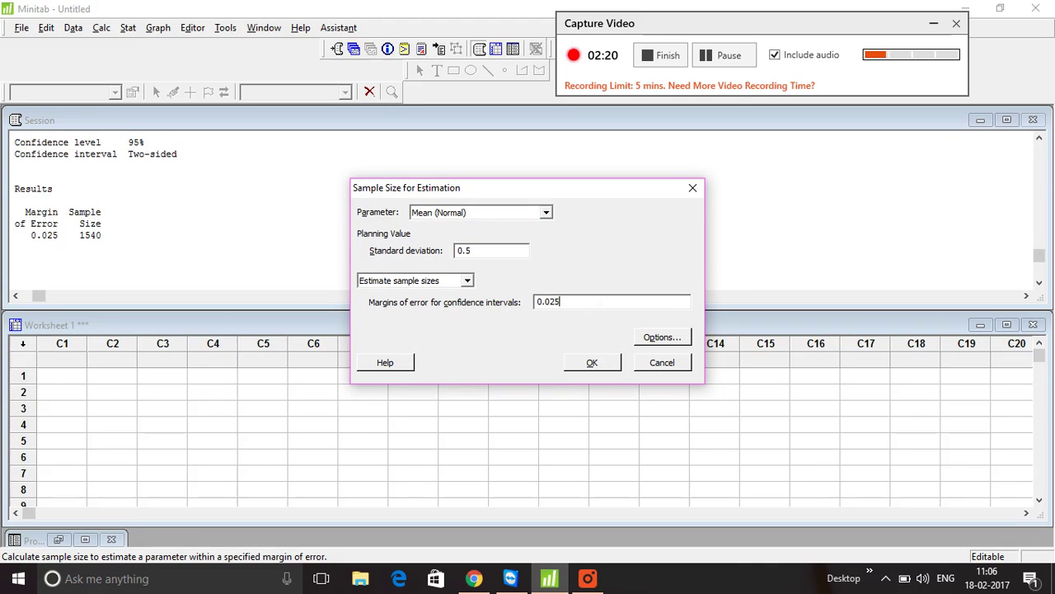
{"action": "key", "text": "BackSpace"}
{"action": "key", "text": "BackSpace"}
{"action": "type", "text": "1"}
{"action": "left_click", "coordinate": [592, 362]}
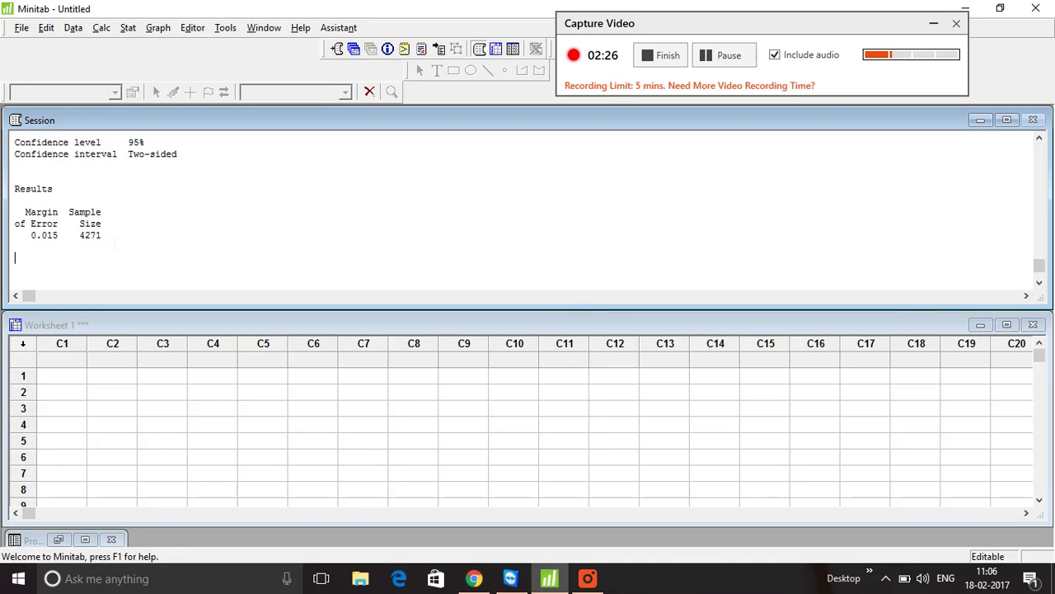
{"action": "left_click", "coordinate": [114, 241]}
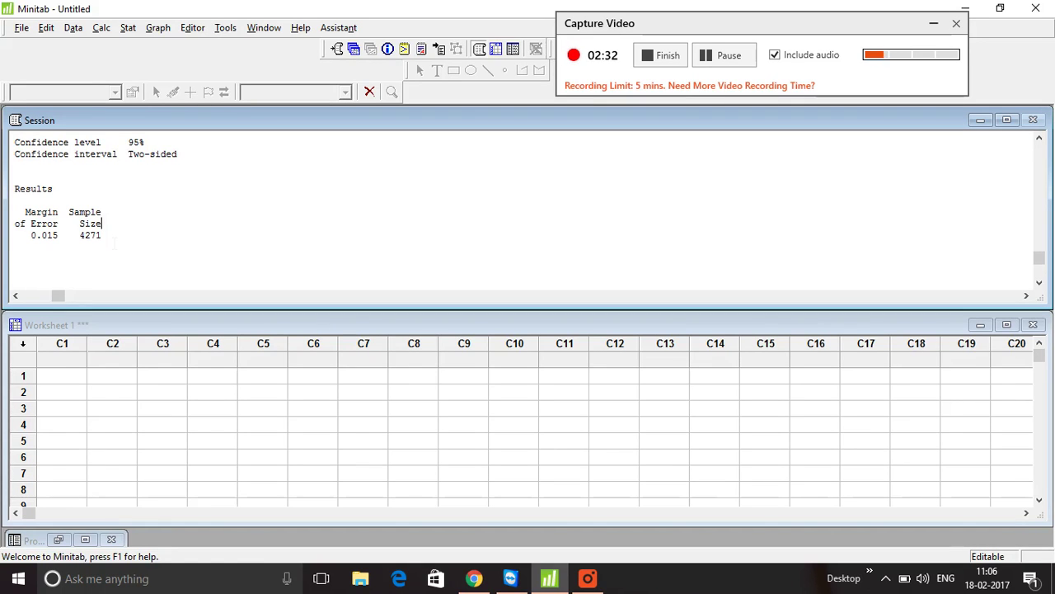
{"action": "key", "text": "Page_Up"}
{"action": "key", "text": "Page_Up"}
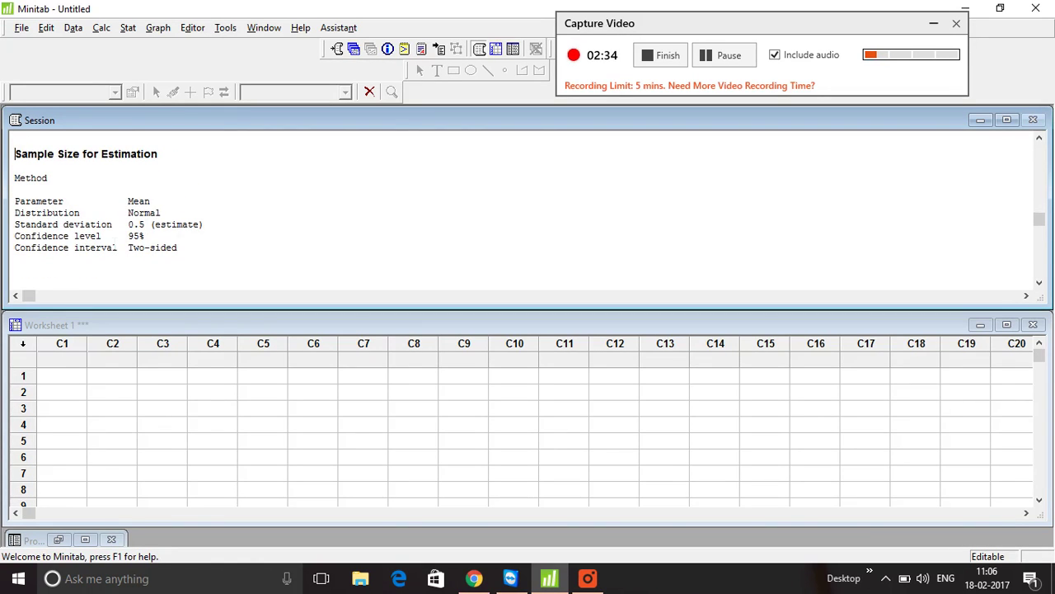
{"action": "key", "text": "Page_Down"}
{"action": "key", "text": "Page_Down"}
{"action": "key", "text": "Page_Down"}
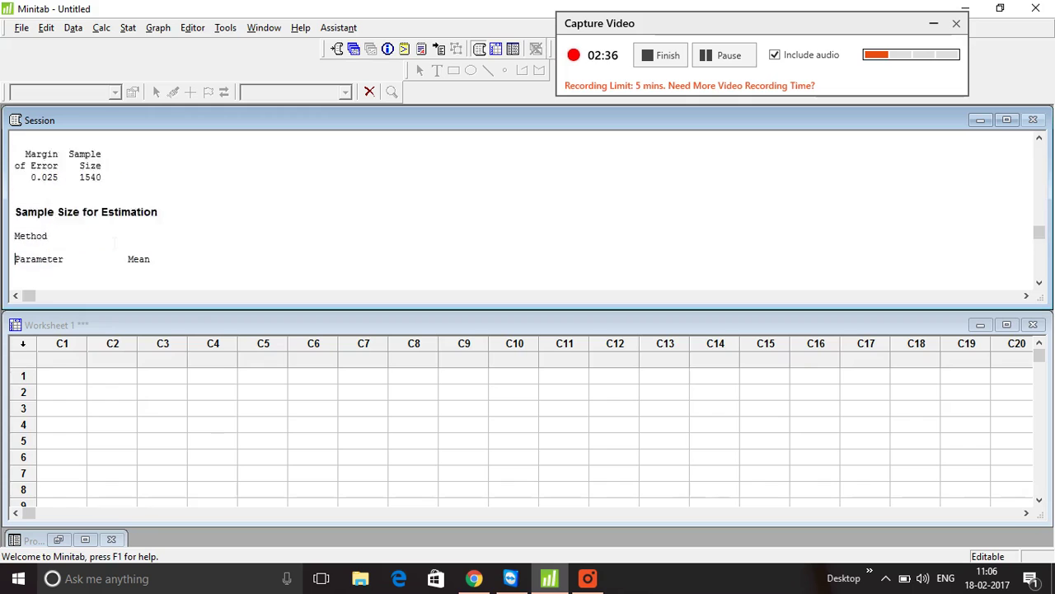
{"action": "left_click", "coordinate": [21, 245]}
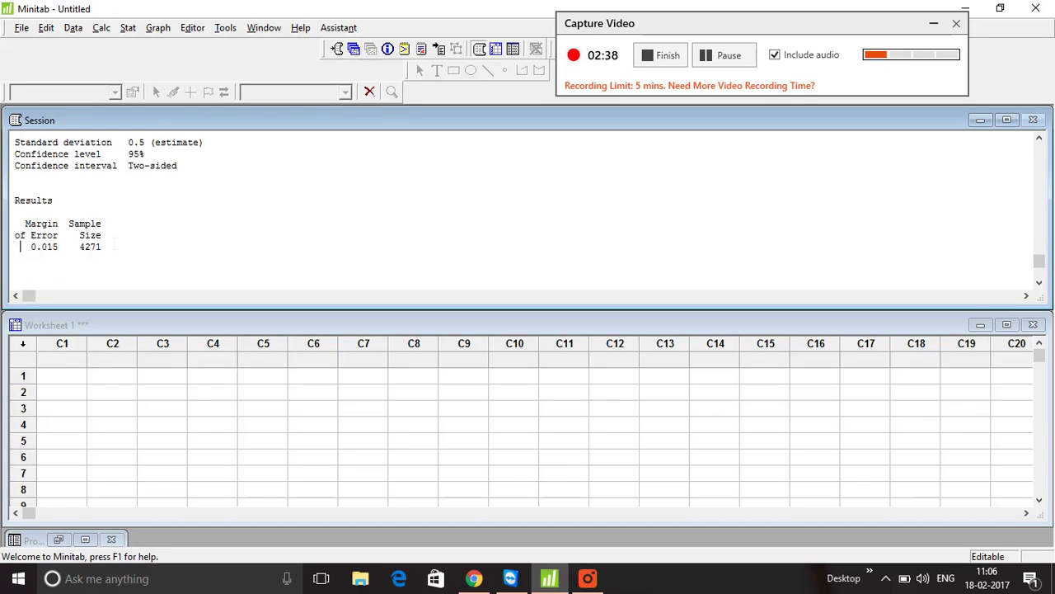
{"action": "key", "text": "shift+Right"}
{"action": "key", "text": "shift+Right"}
{"action": "key", "text": "shift+Right"}
{"action": "key", "text": "shift+Right"}
{"action": "key", "text": "shift+Right"}
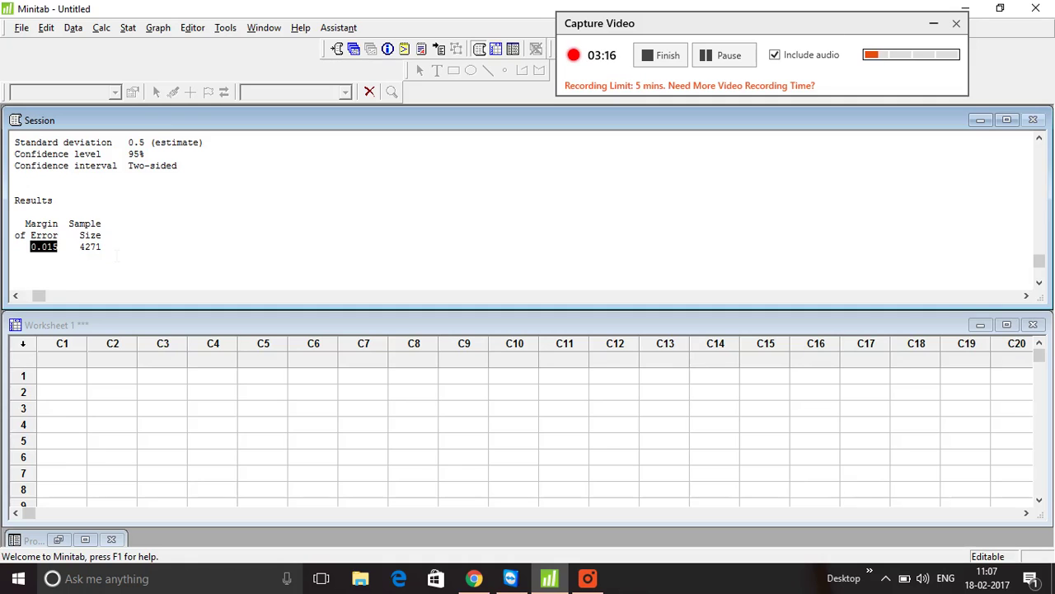
{"action": "left_click", "coordinate": [117, 255]}
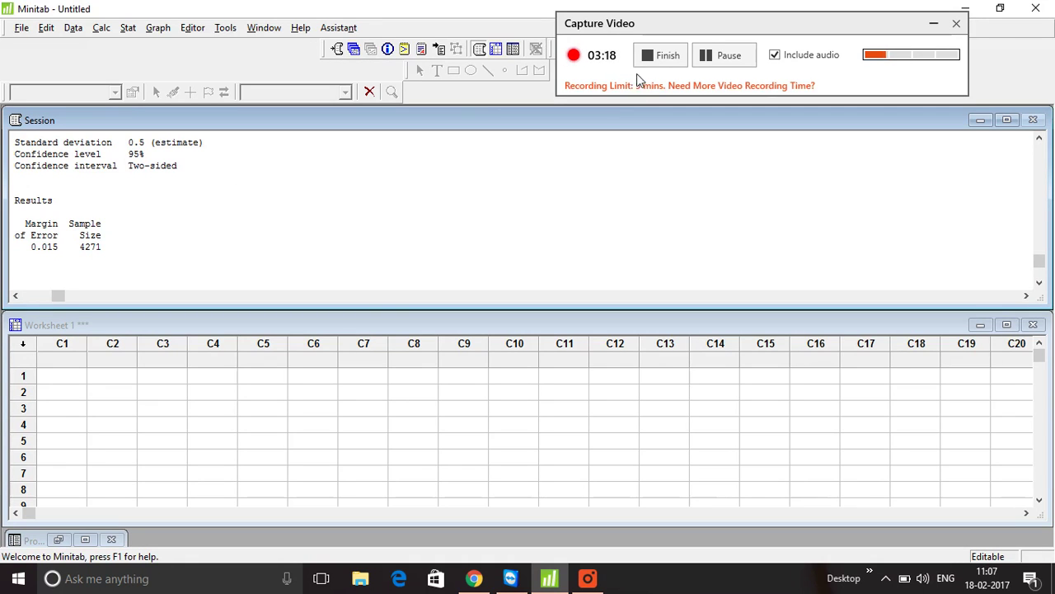